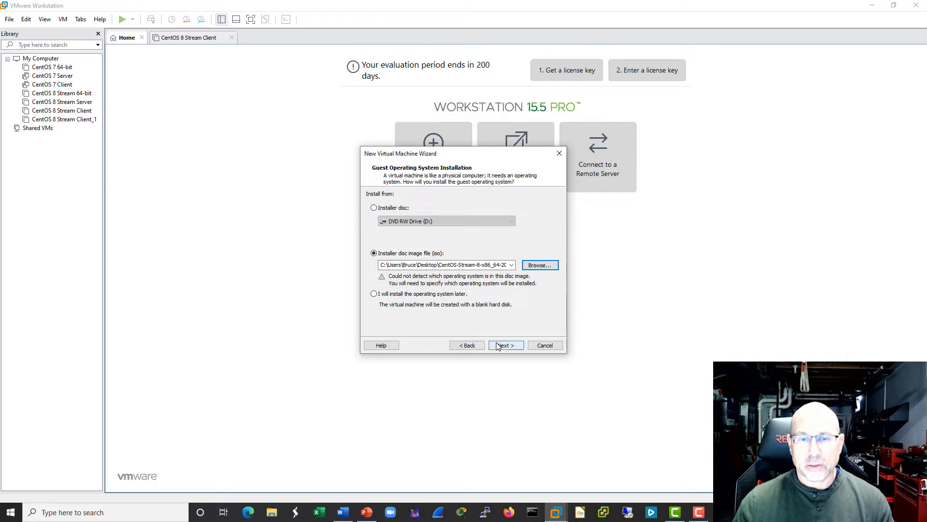
# Accept the installer image and the Linux CentOS 8 64-bit guest system, and name the virtual machine CentOS 8 DNS
pyautogui.click(512, 346)
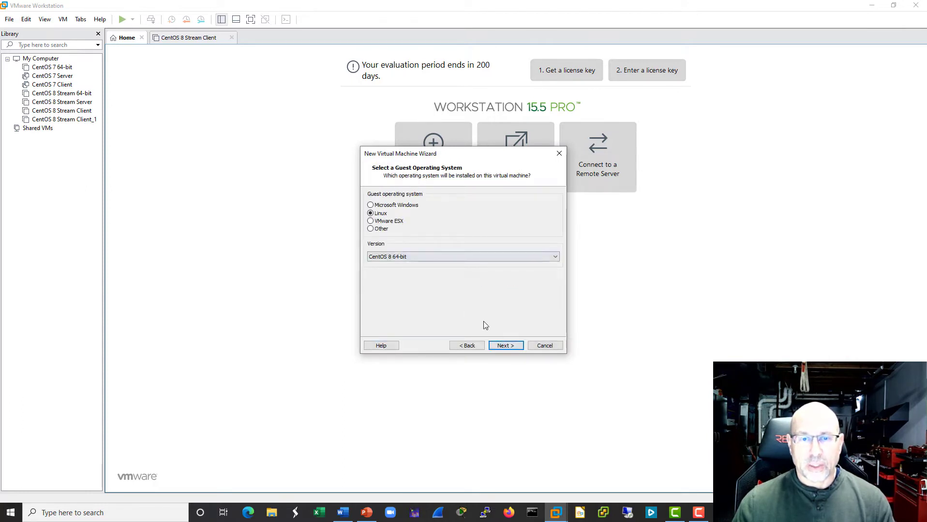
pyautogui.click(507, 347)
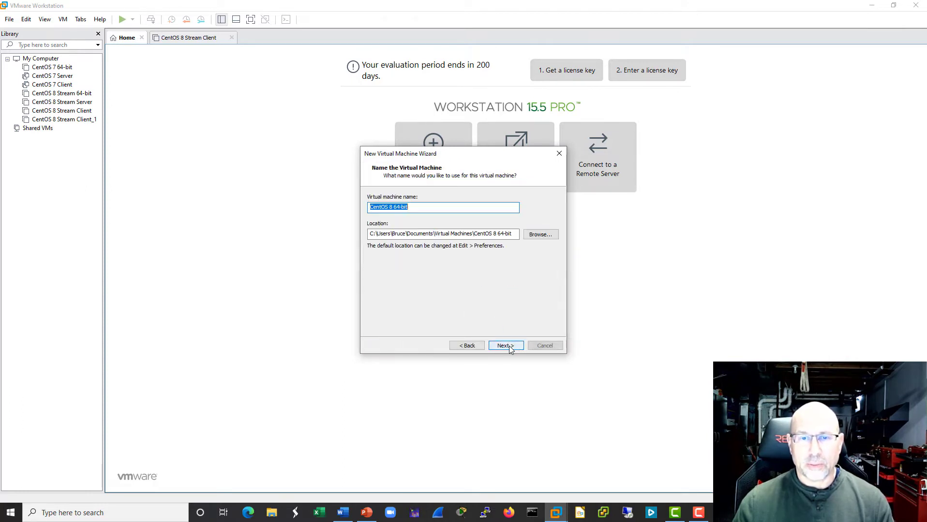
pyautogui.click(394, 207)
pyautogui.moveTo(394, 207); pyautogui.dragTo(409, 207)
pyautogui.press('BackSpace')
pyautogui.write('DNS')
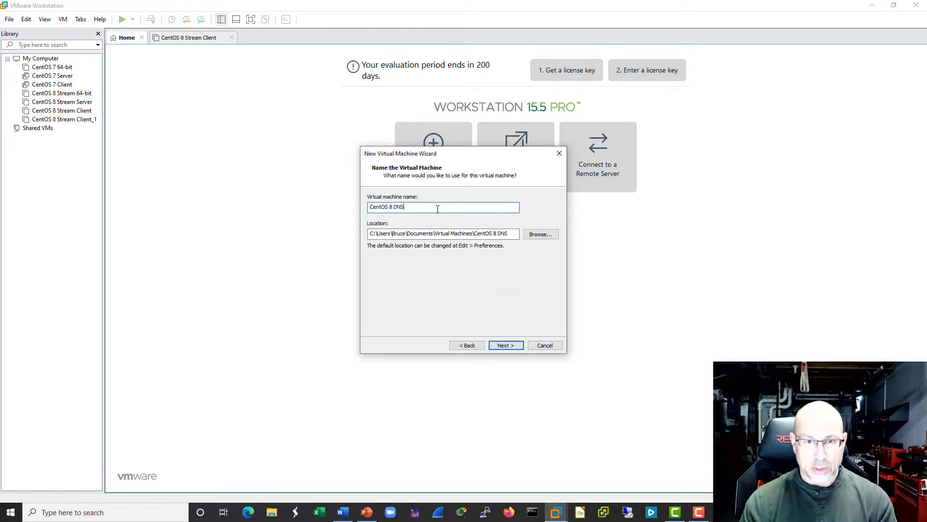
pyautogui.click(504, 345)
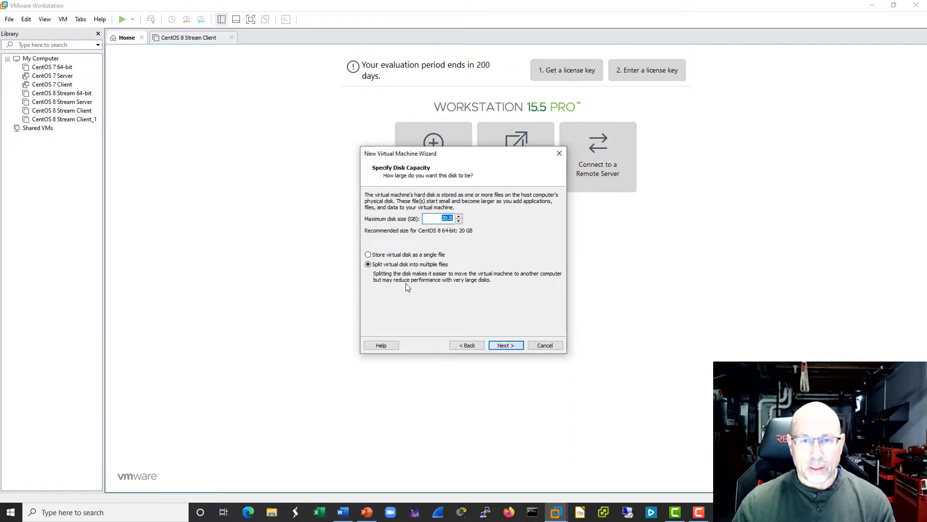
# Store the 20 GB virtual disk as a single file and finish creating the virtual machine
pyautogui.click(403, 256)
pyautogui.click(504, 346)
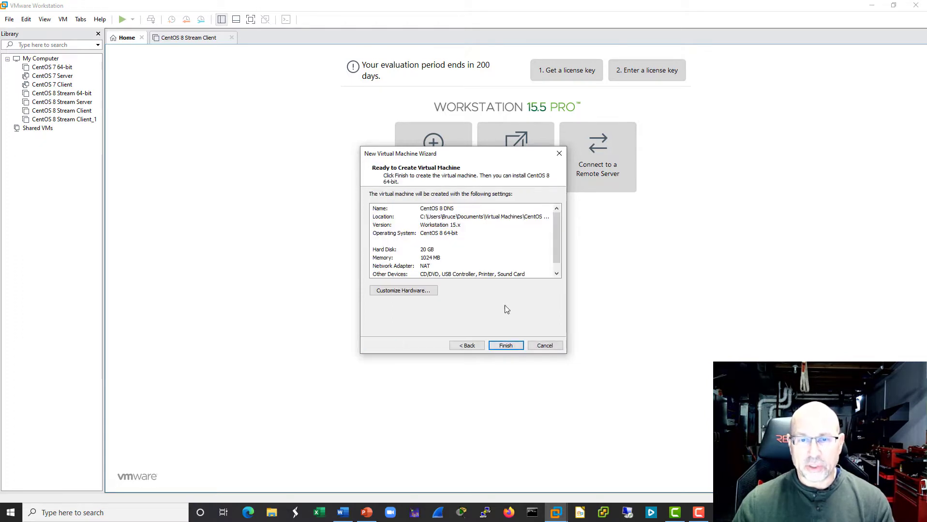
pyautogui.click(506, 345)
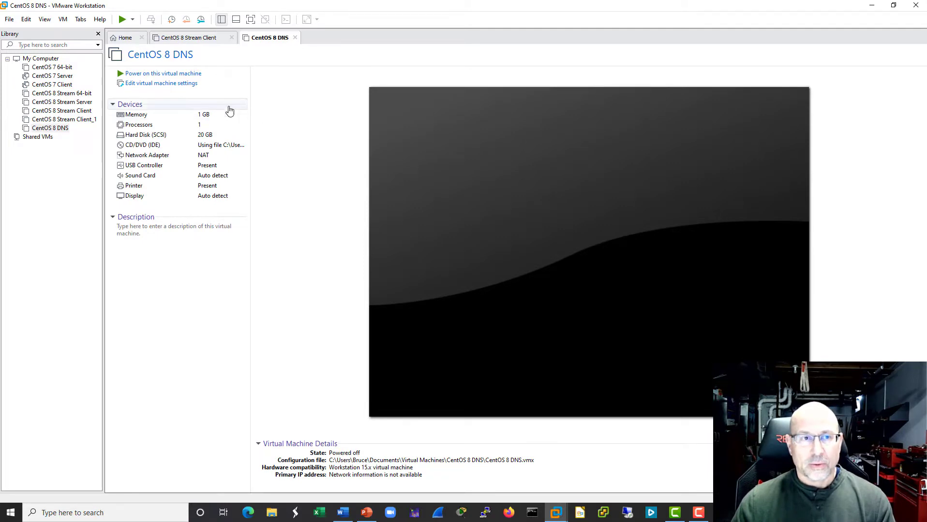
# Power on the CentOS 8 DNS virtual machine and start Install CentOS Stream 8-stream with English (United States) as the installation language
pyautogui.click(158, 74)
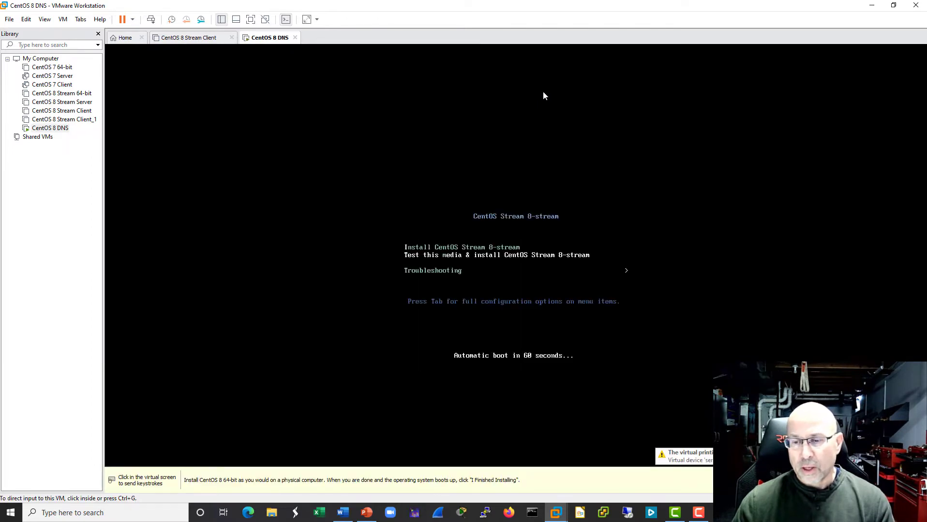
pyautogui.click(468, 252)
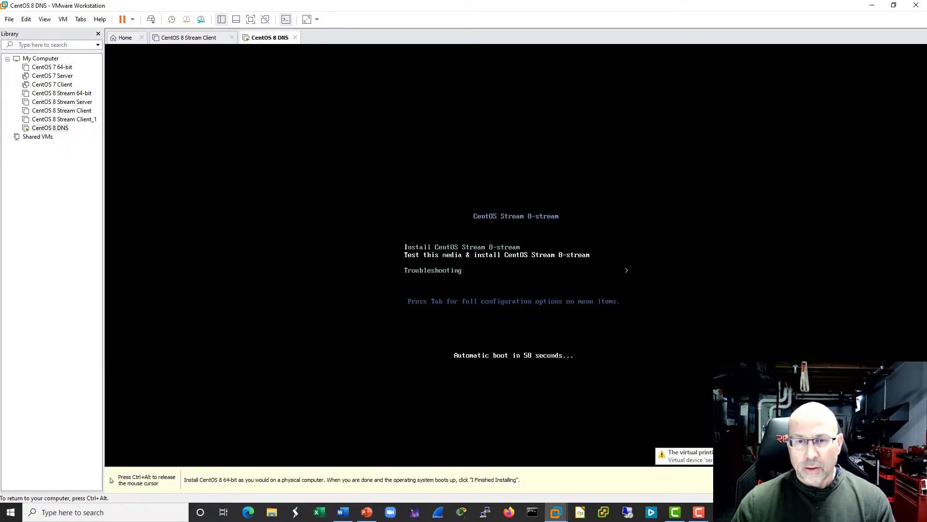
pyautogui.press('Up')
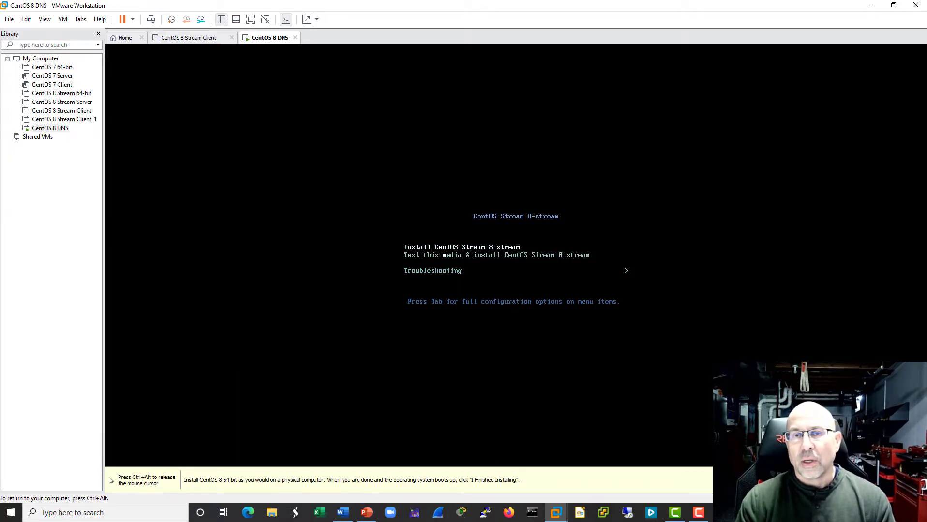
pyautogui.press('Return')
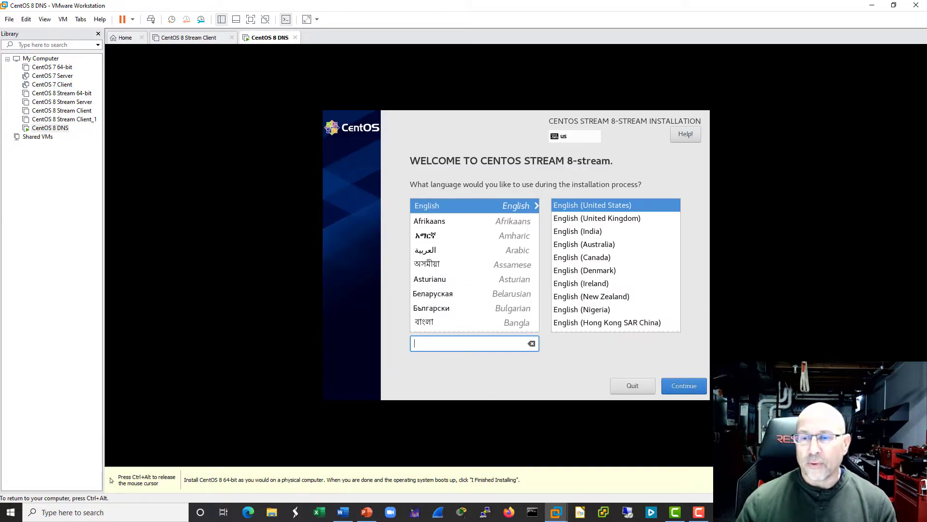
pyautogui.click(687, 386)
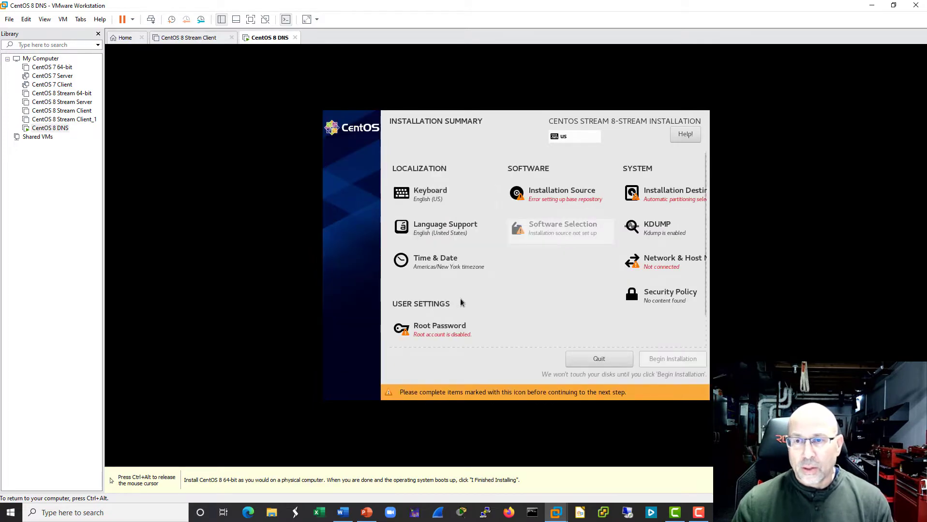
# Turn on the Ethernet (ens33) connection and accept the 20 GiB disk with automatic storage configuration as the installation destination
pyautogui.click(664, 260)
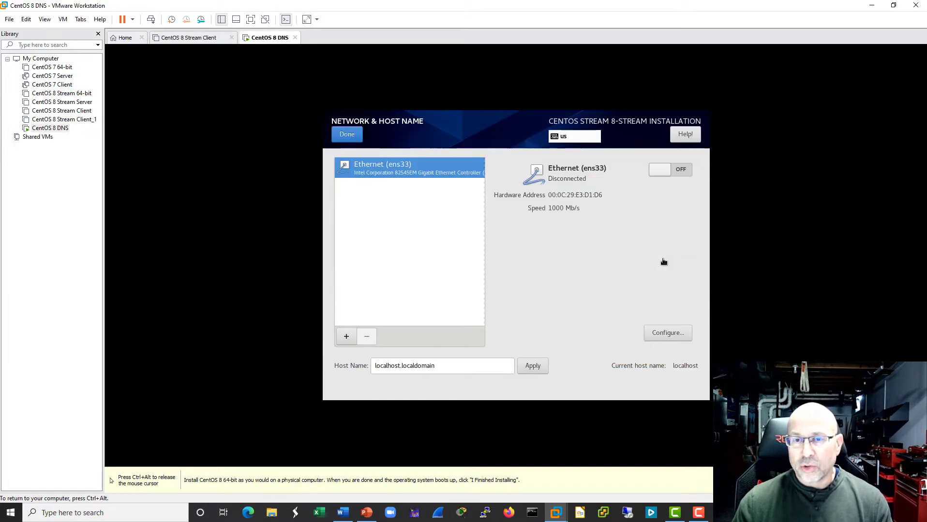
pyautogui.click(678, 170)
pyautogui.click(356, 140)
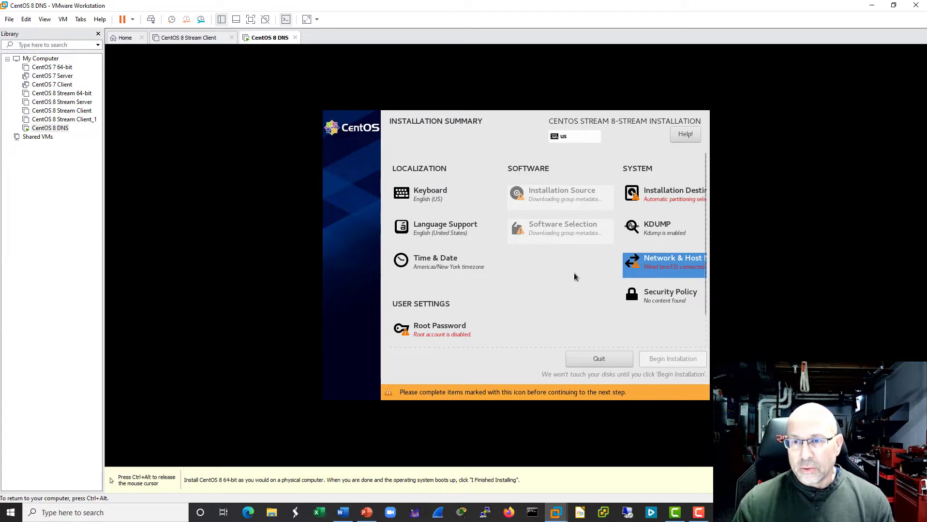
pyautogui.click(658, 194)
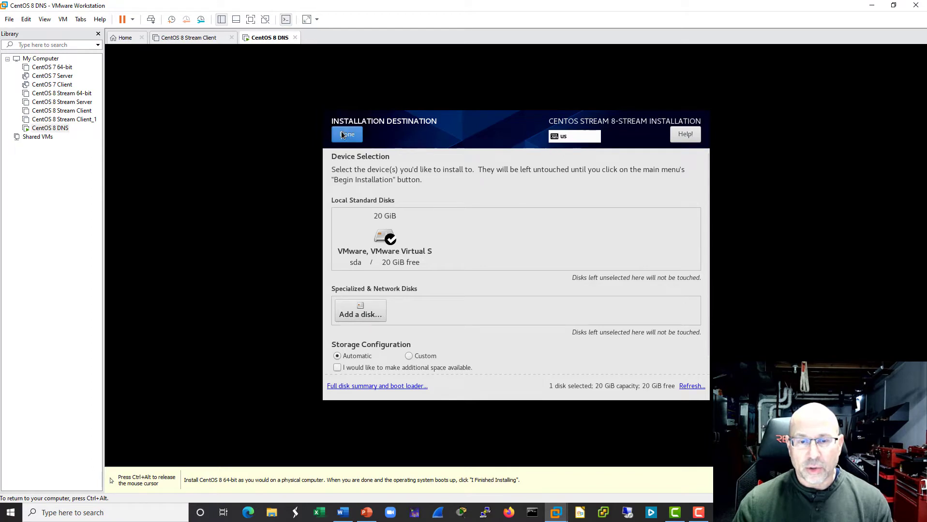
pyautogui.click(356, 135)
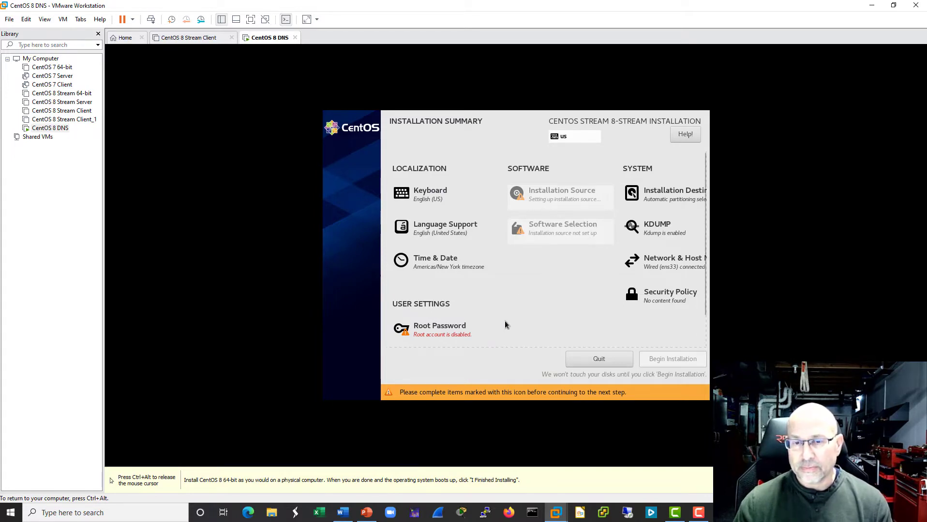
# Try to set the root account password by entering and confirming it
pyautogui.click(425, 332)
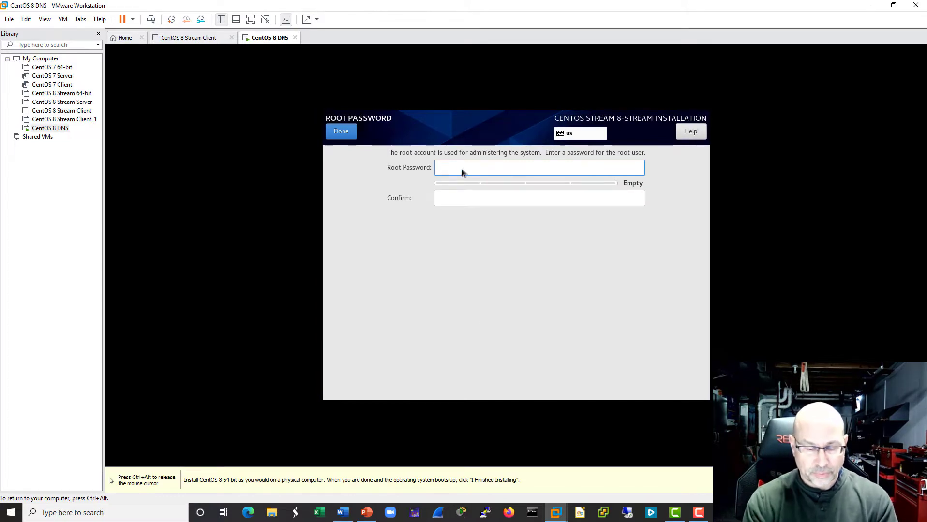
pyautogui.write('••')
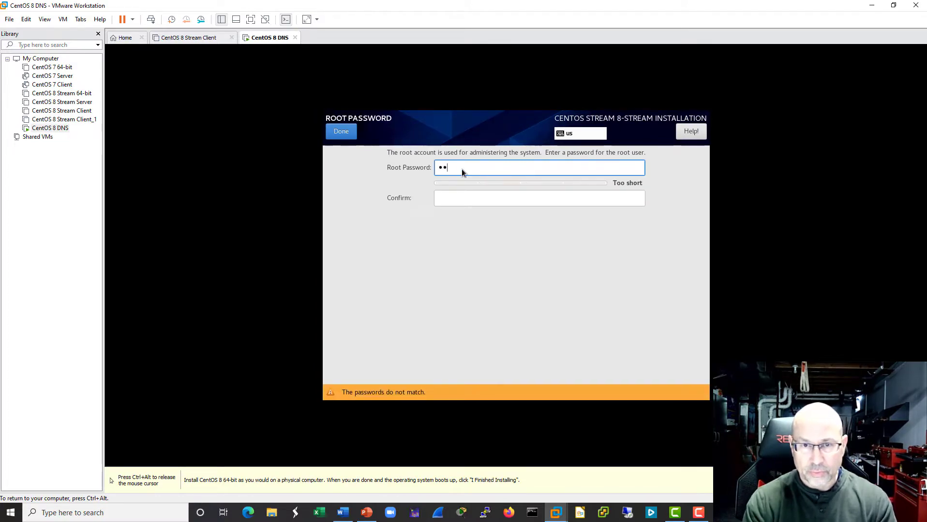
pyautogui.write('••••••••')
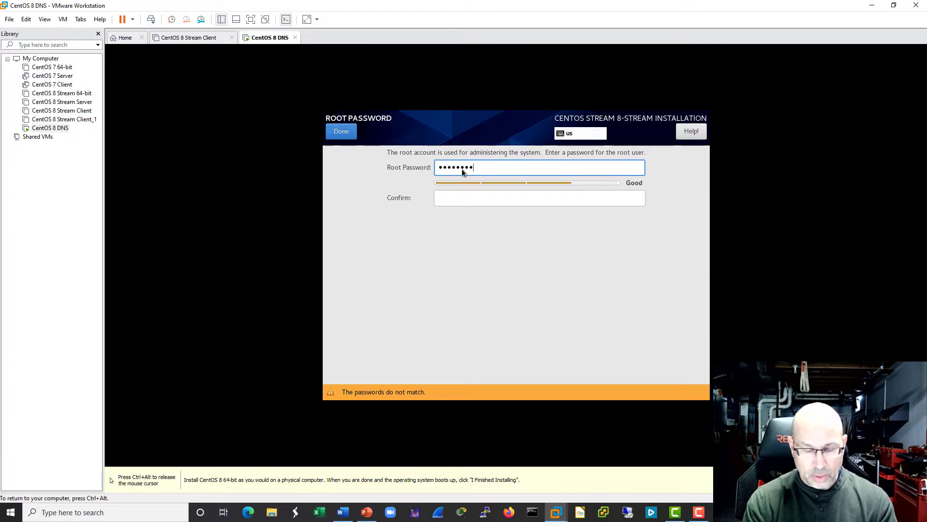
pyautogui.write('•')
pyautogui.press('Tab')
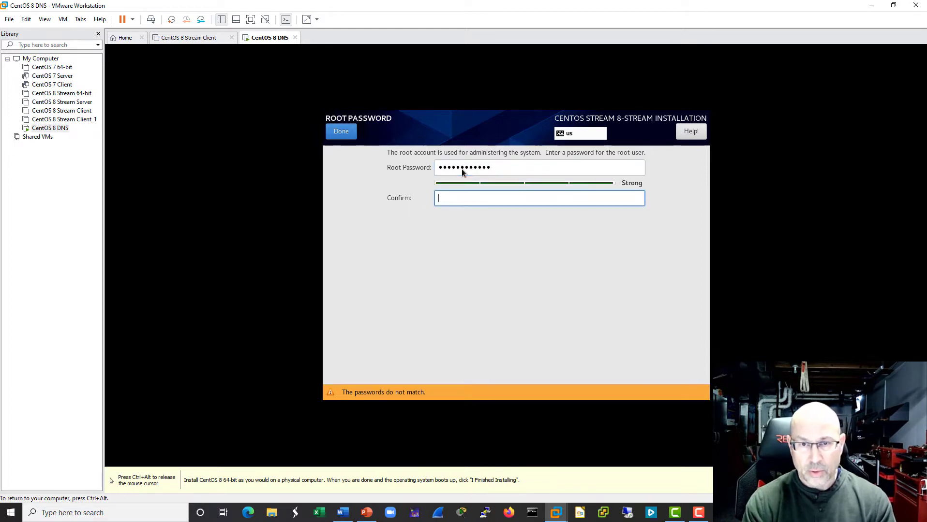
pyautogui.write('•••••••••')
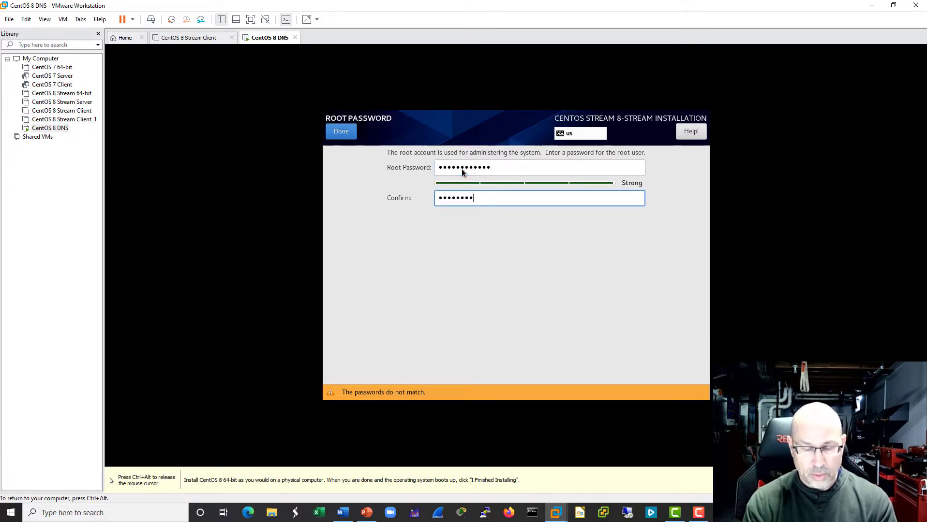
pyautogui.write('•••')
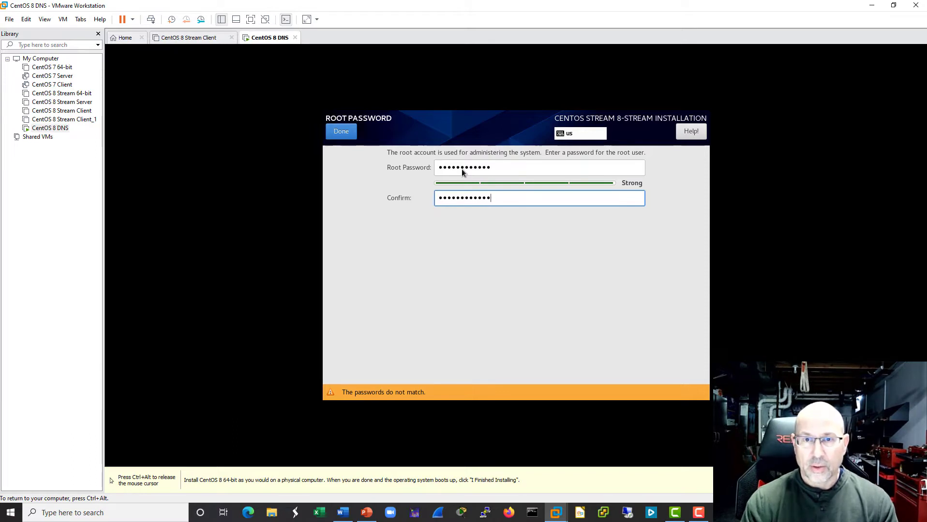
pyautogui.click(346, 136)
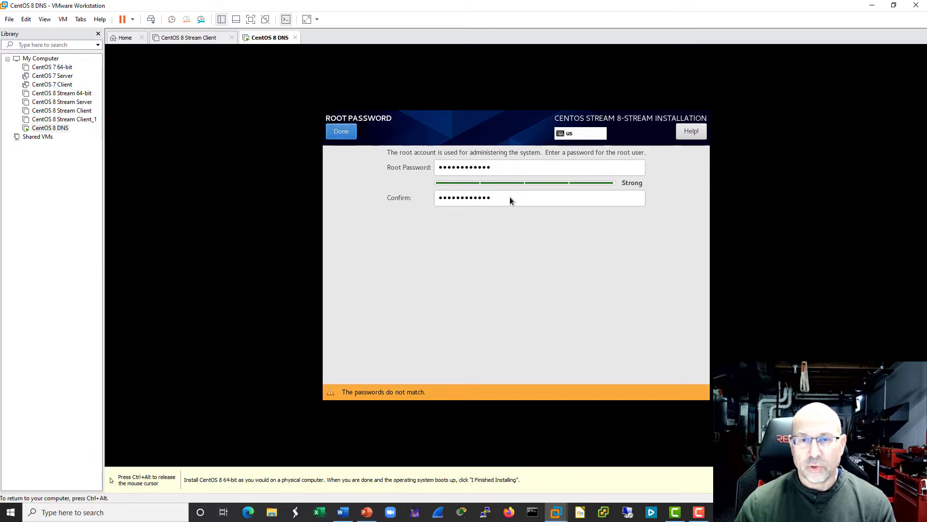
# Replace both the root password and its confirmation with matching entries and save the root password
pyautogui.moveTo(500, 172); pyautogui.dragTo(398, 168)
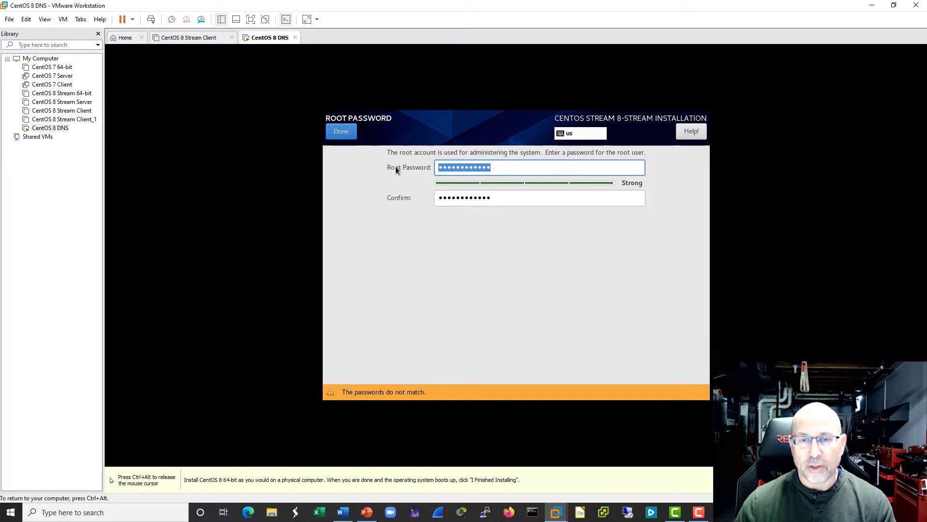
pyautogui.write('••••••••••')
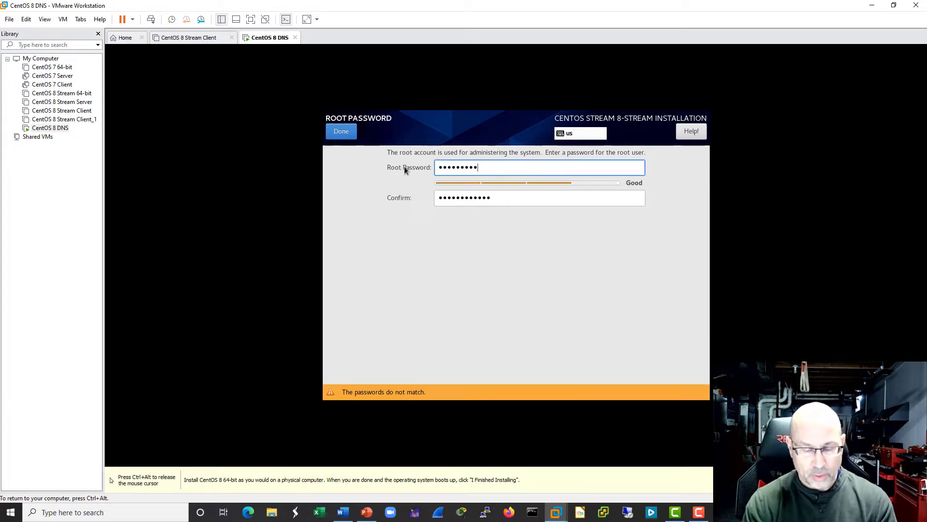
pyautogui.write('••')
pyautogui.press('Tab')
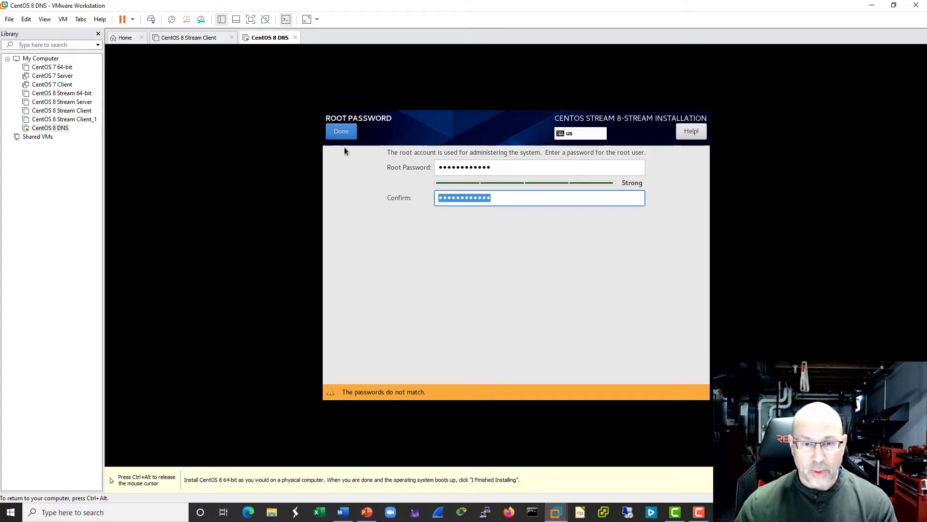
pyautogui.write('••••••')
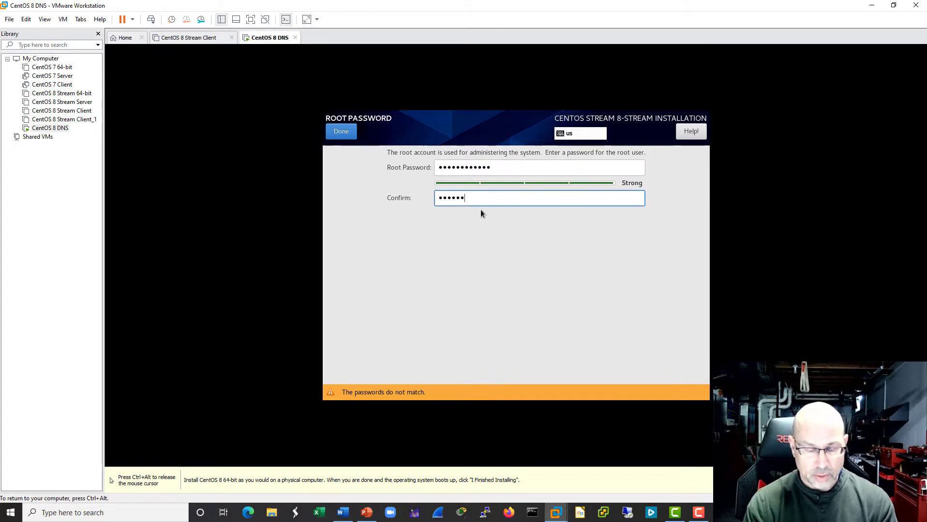
pyautogui.press('BackSpace')
pyautogui.press('BackSpace')
pyautogui.press('BackSpace')
pyautogui.press('BackSpace')
pyautogui.press('BackSpace')
pyautogui.press('BackSpace')
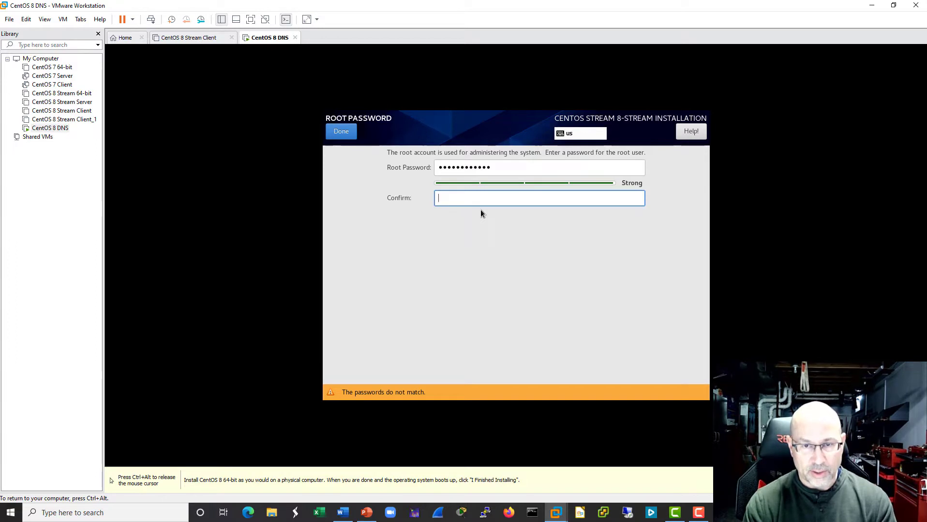
pyautogui.write('••••••••••••')
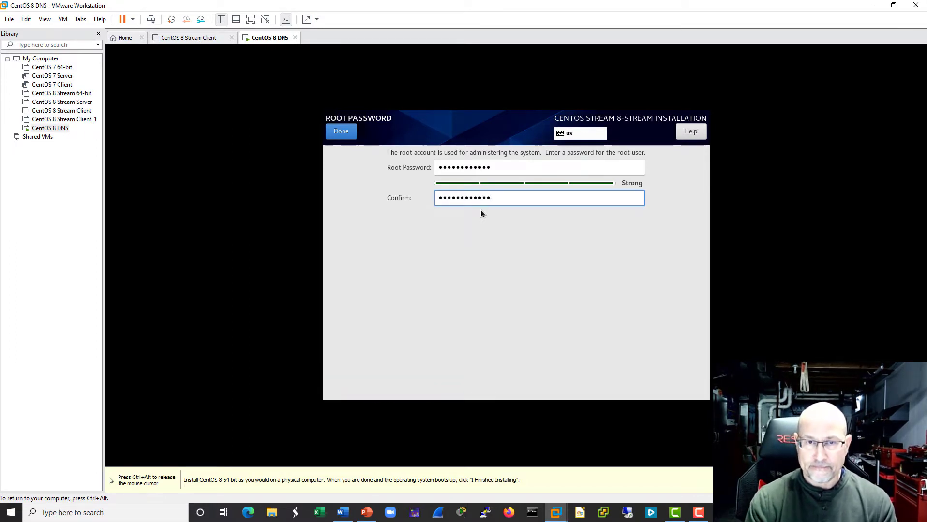
pyautogui.click(343, 131)
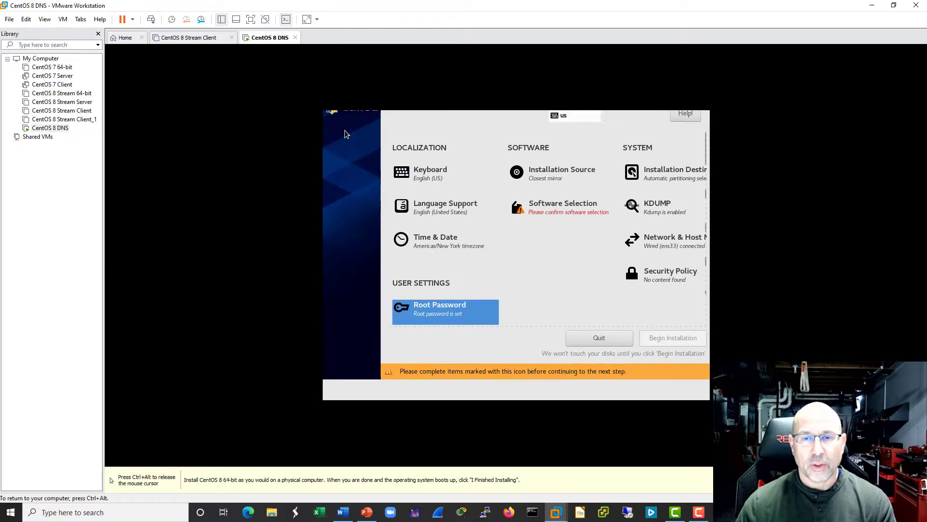
# Keep the closest mirror on the network as the installation source
pyautogui.click(545, 195)
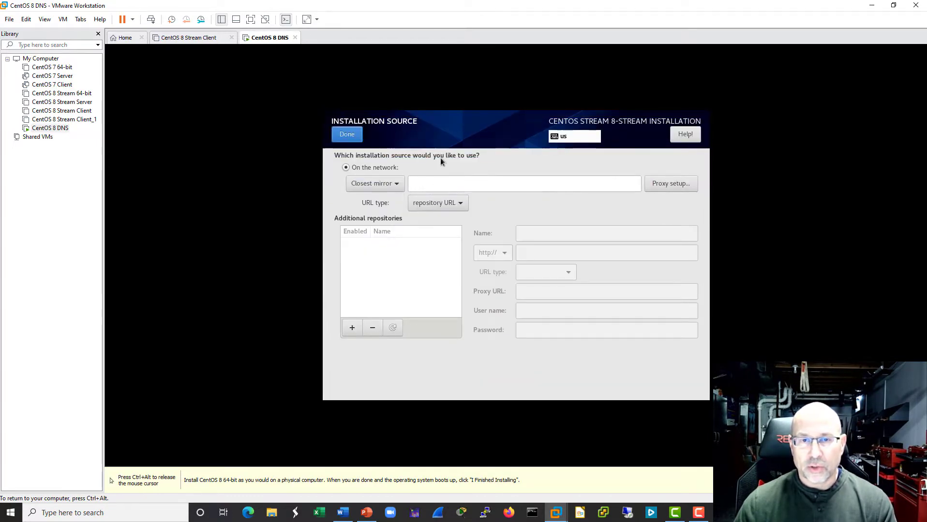
pyautogui.click(346, 137)
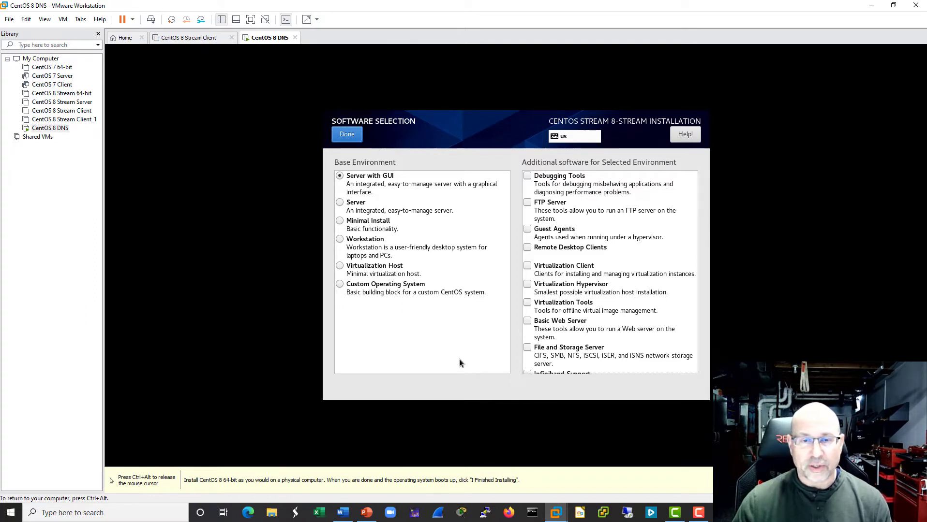
# Hide the virtual machine library sidebar and choose Server as the base environment for the CentOS installation
pyautogui.hotkey('ctrl', 'alt')
pyautogui.press('F9')
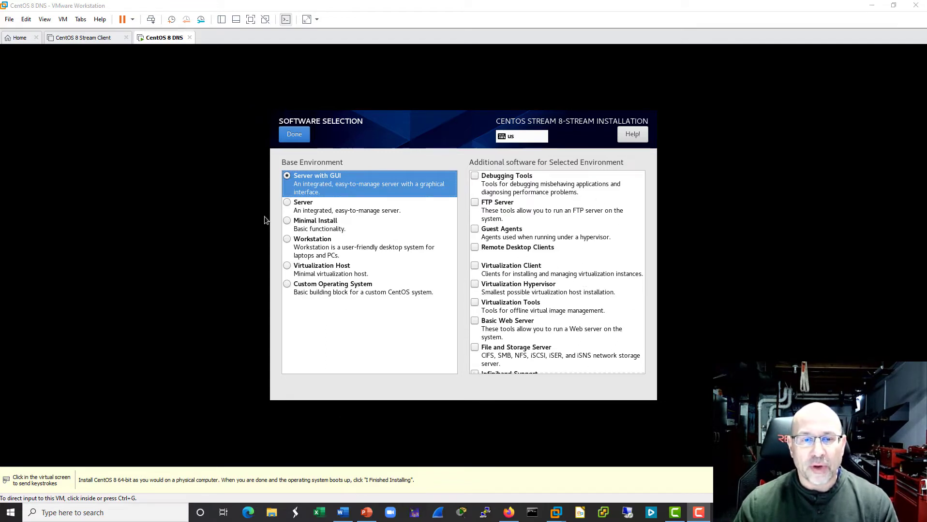
pyautogui.click(317, 205)
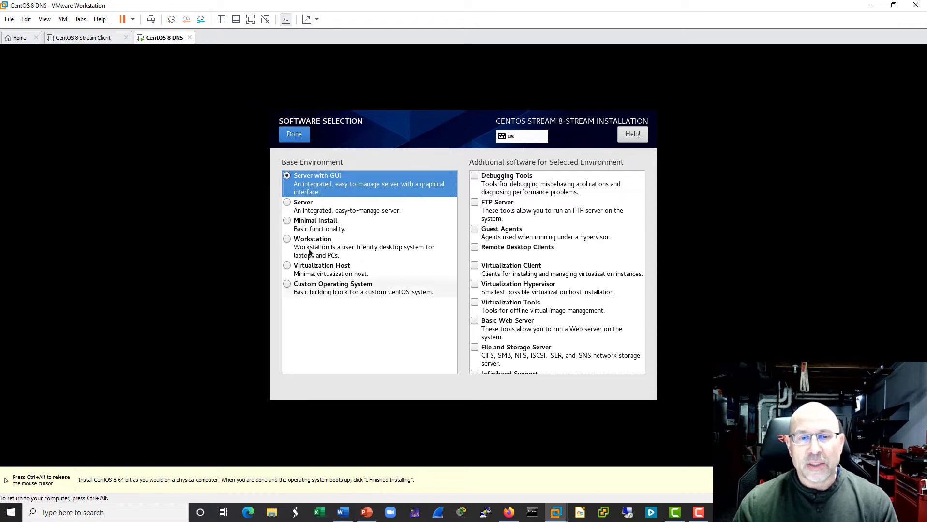
pyautogui.click(301, 210)
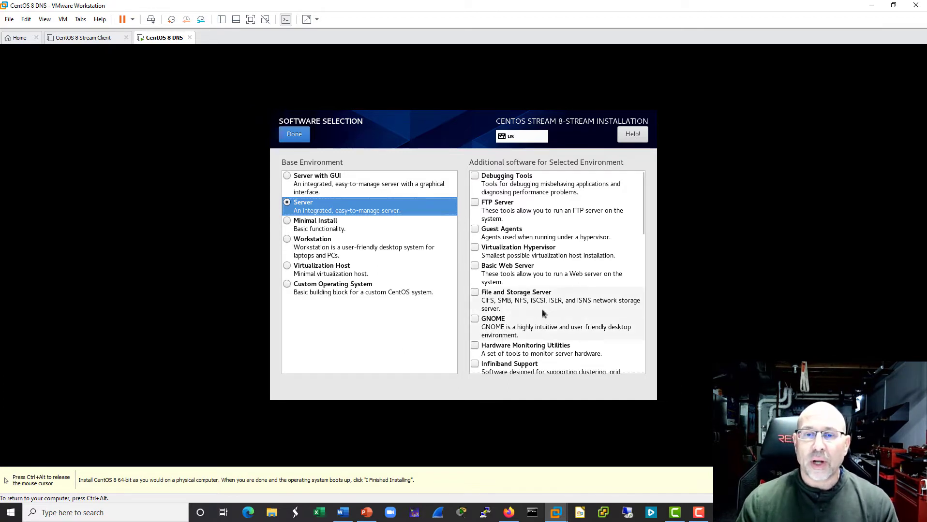
# Add the Network Servers package group to the software selection and begin the installation
pyautogui.scroll(-2, 572, 208)
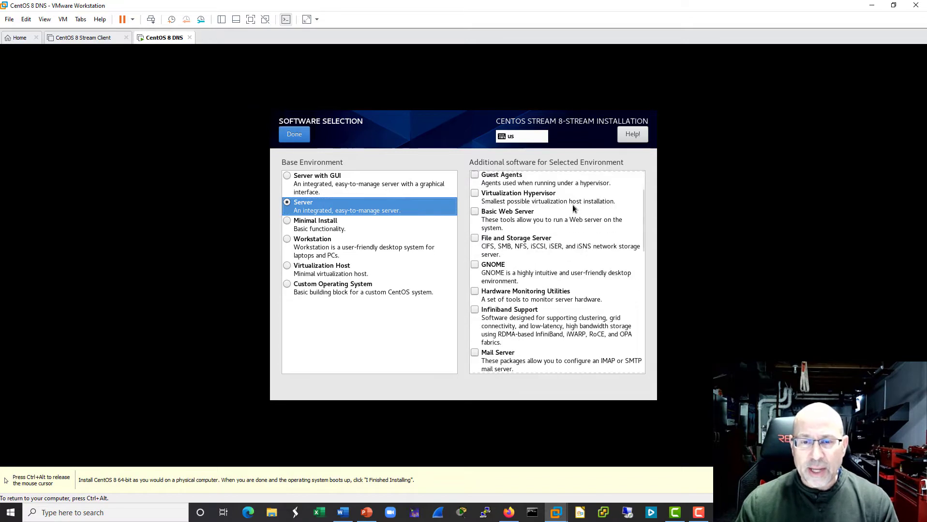
pyautogui.scroll(-4, 572, 205)
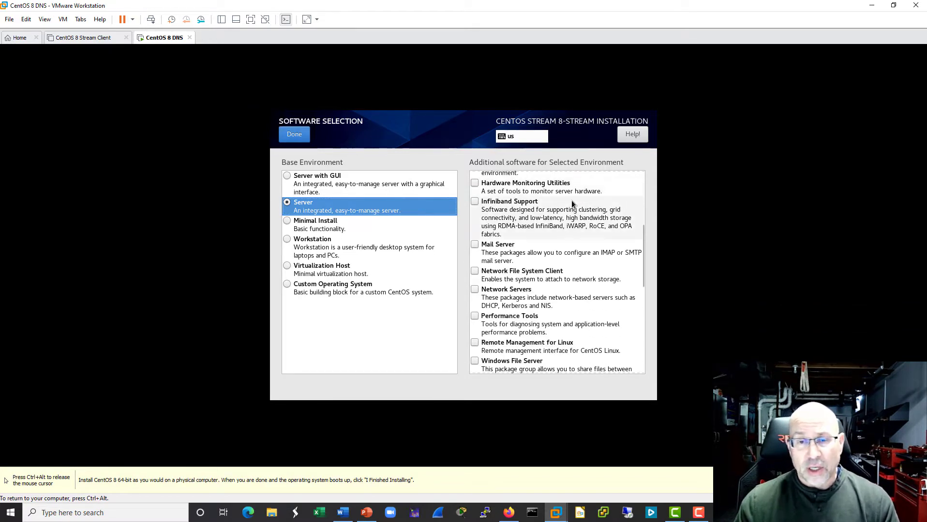
pyautogui.click(475, 289)
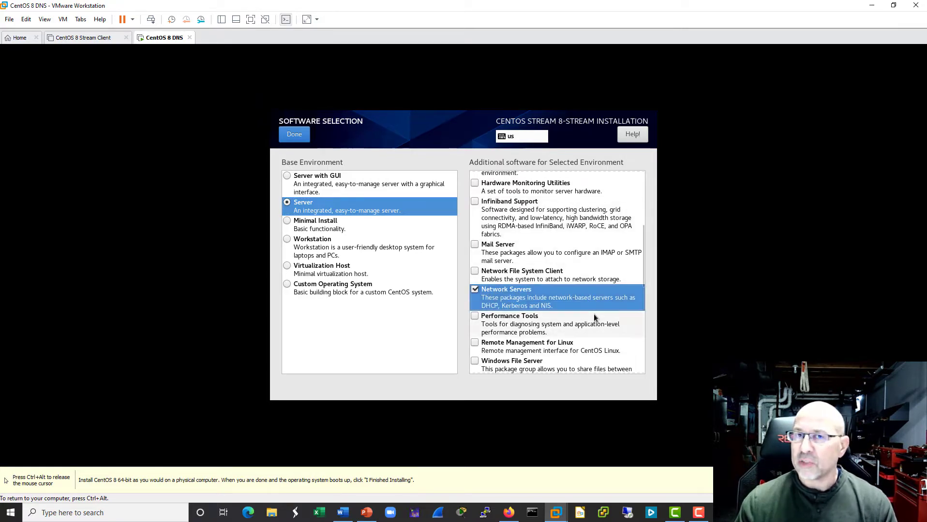
pyautogui.click(294, 136)
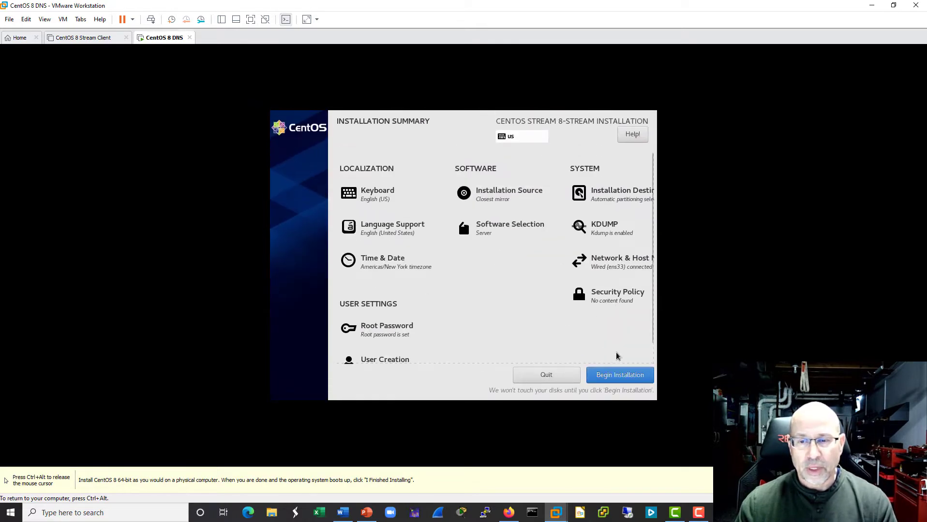
pyautogui.click(623, 376)
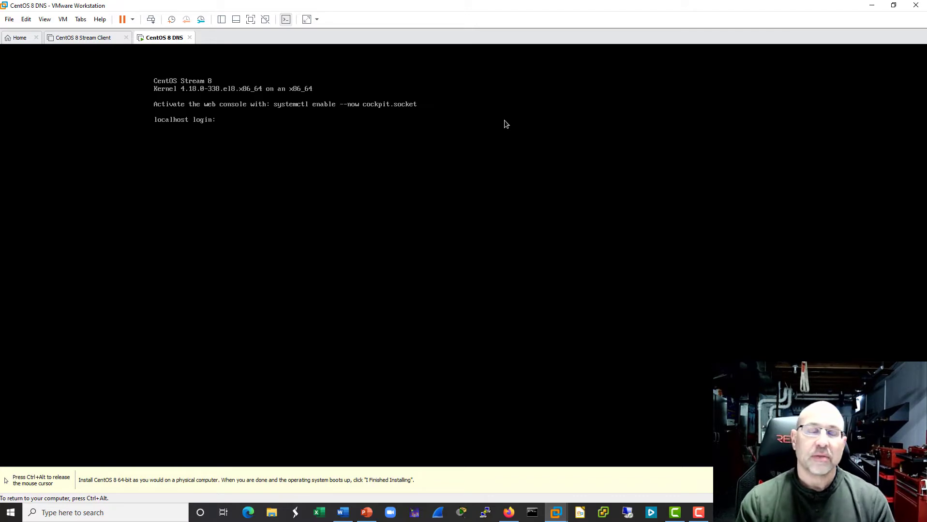
# Log in to the installed system's console as root, entering the root account password
pyautogui.write('rot')
pyautogui.press('BackSpace')
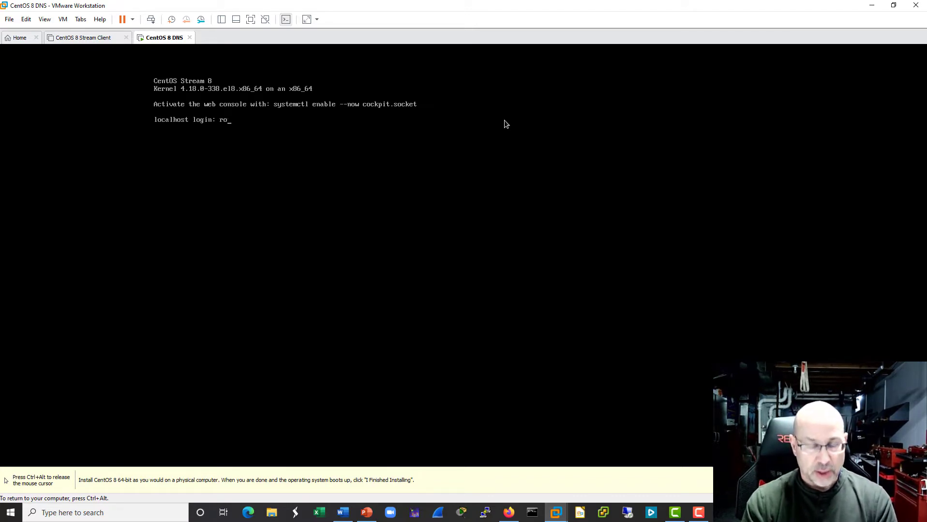
pyautogui.write('ot')
pyautogui.press('Return')
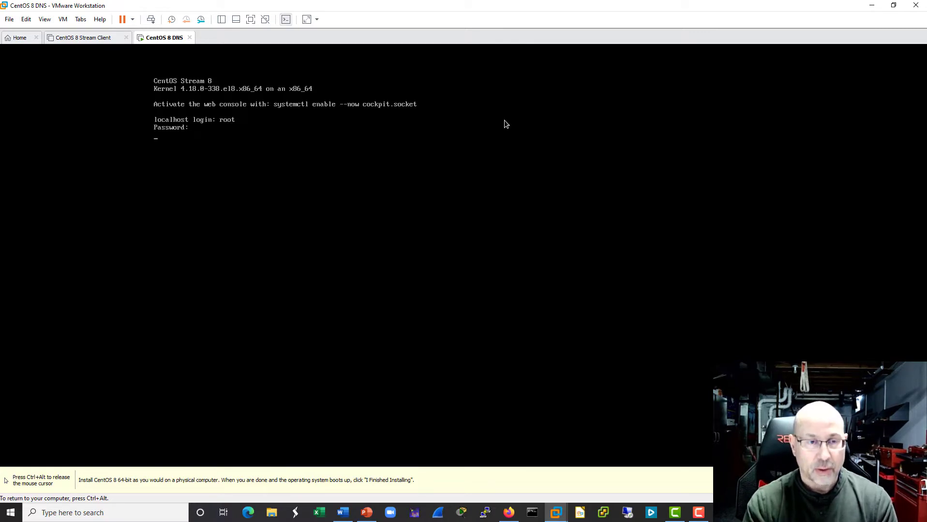
pyautogui.press('Return')
pyautogui.press('Return')
pyautogui.press('Return')
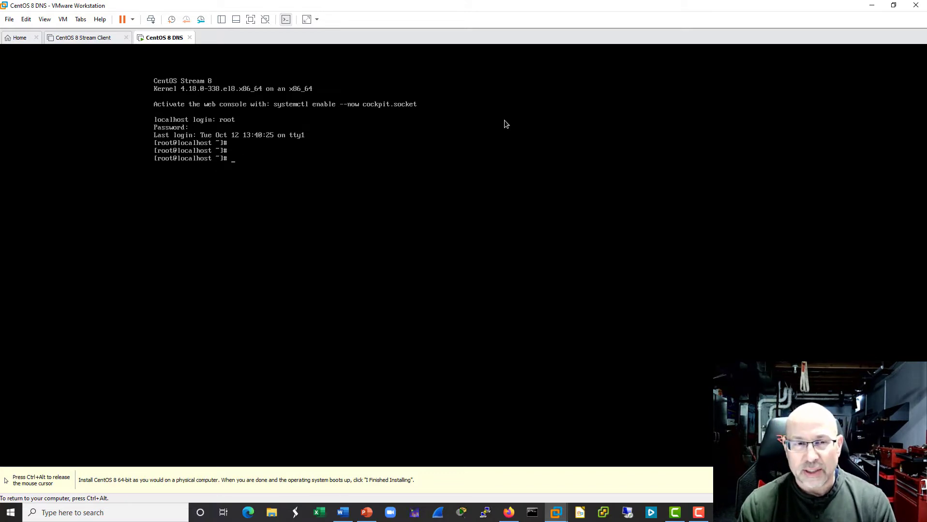
# Check whether the bind program is available on the system with "which bind"
pyautogui.write('w')
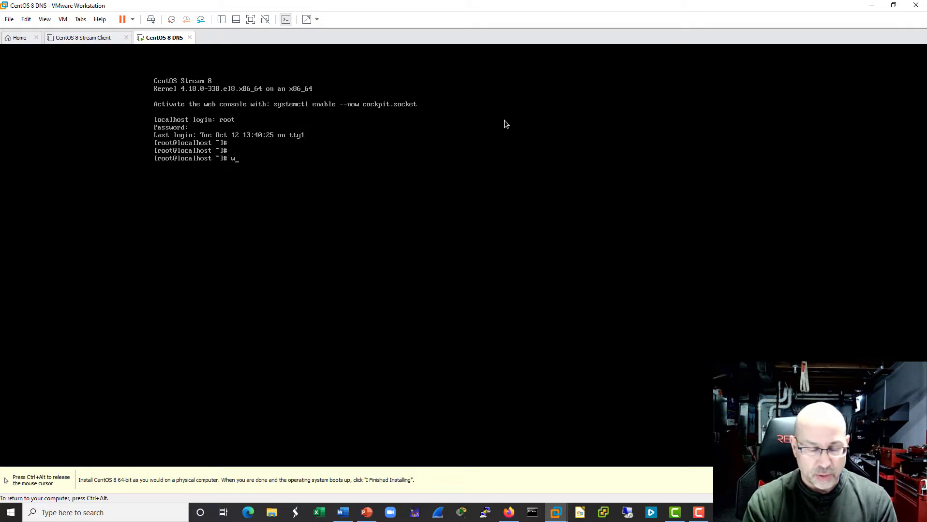
pyautogui.write('hoaich bind')
pyautogui.press('Return')
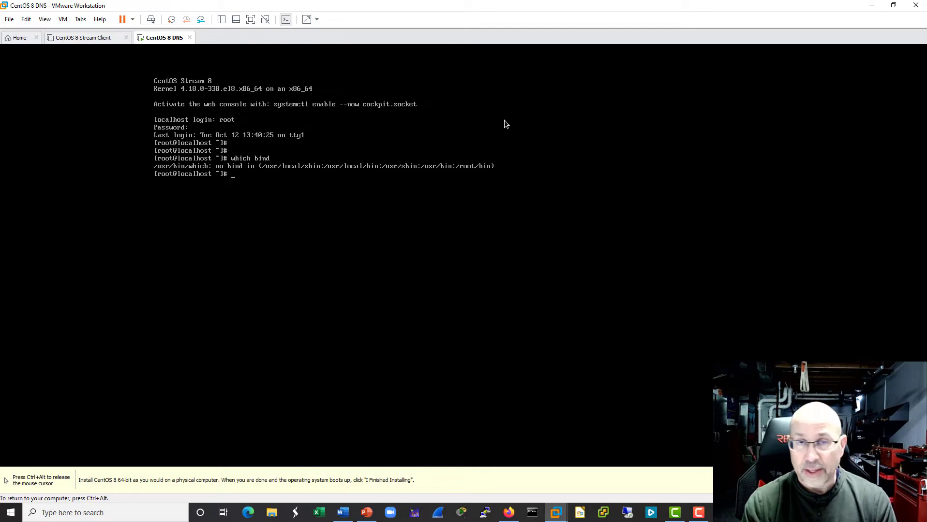
pyautogui.press('Return')
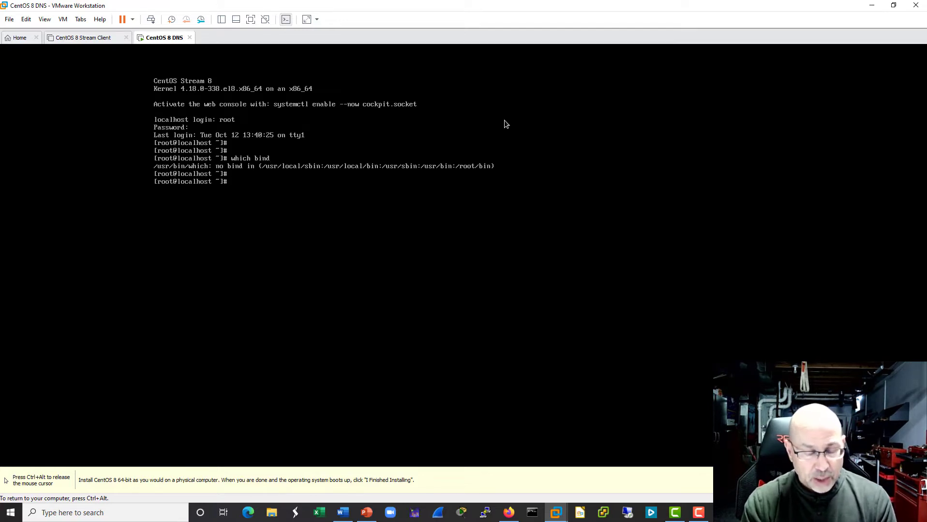
# Change to the /var directory and list its contents
pyautogui.write('cd /var')
pyautogui.press('Return')
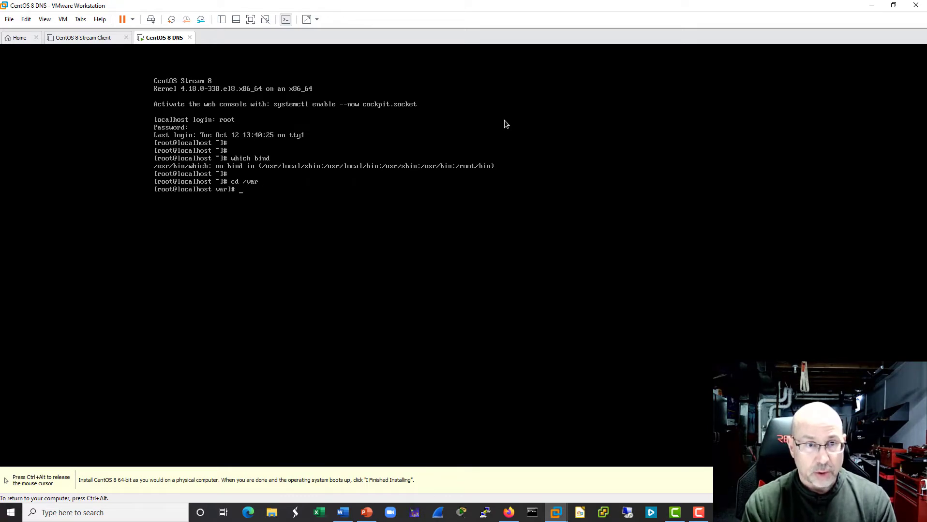
pyautogui.write('ls')
pyautogui.press('Return')
pyautogui.press('Return')
pyautogui.press('Return')
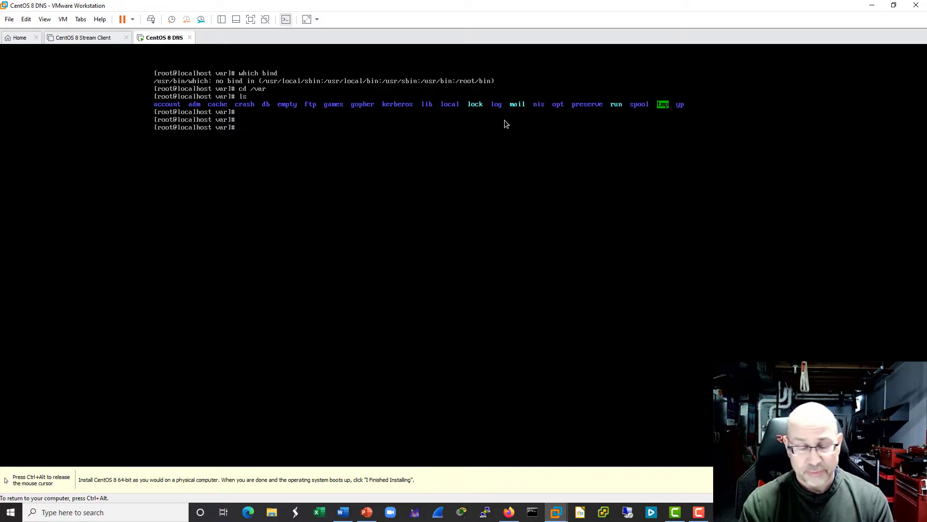
# Install the bind package with "sudo yum -y install bind", accepting all prompts automatically
pyautogui.write('sudo yum')
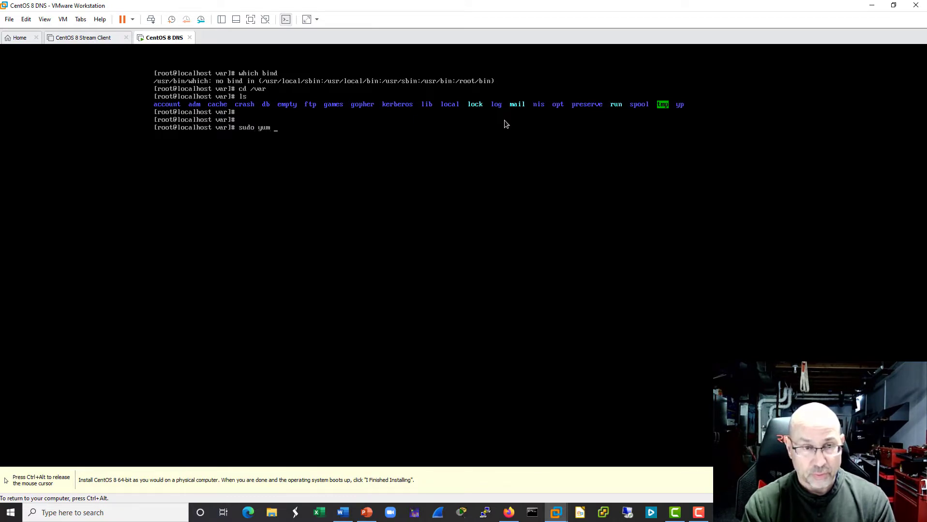
pyautogui.write(' -y install bind')
pyautogui.press('Return')
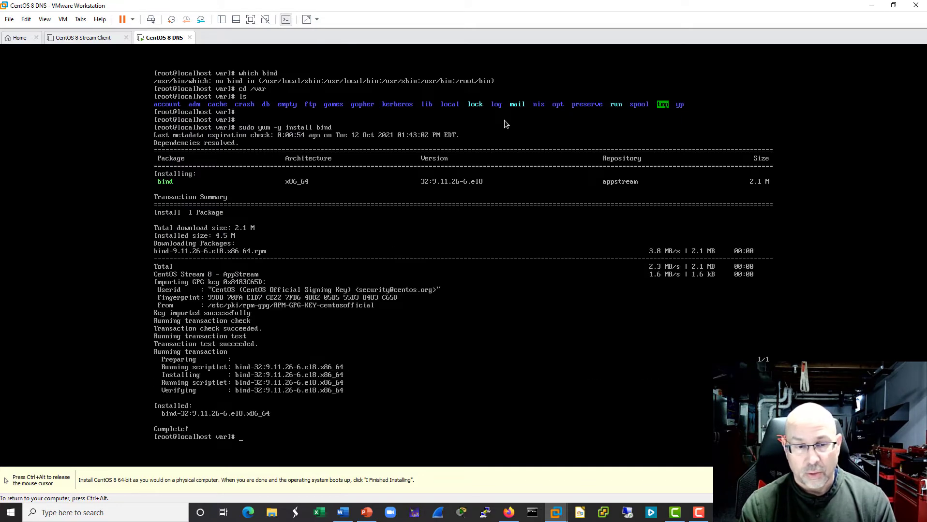
pyautogui.press('Return')
pyautogui.press('Return')
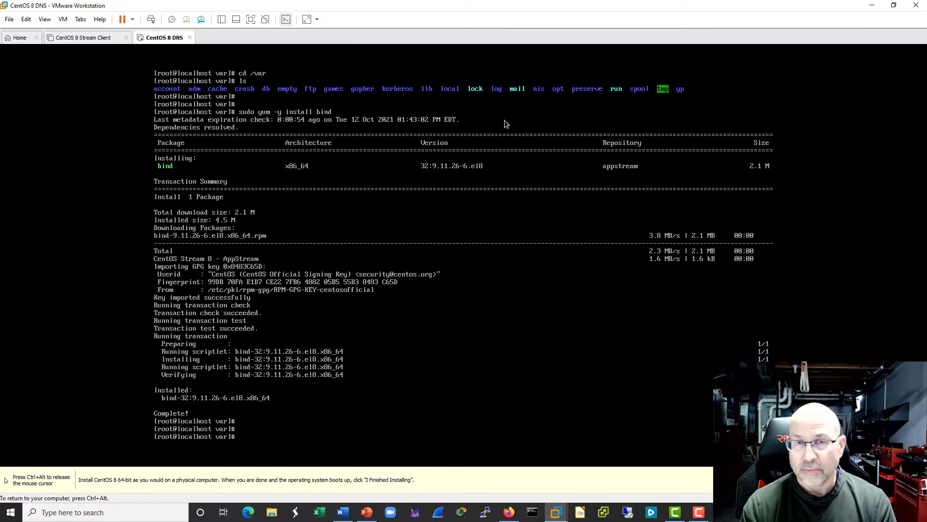
# List the /var directory again to check for the folder added by the bind package
pyautogui.write('ls')
pyautogui.press('Return')
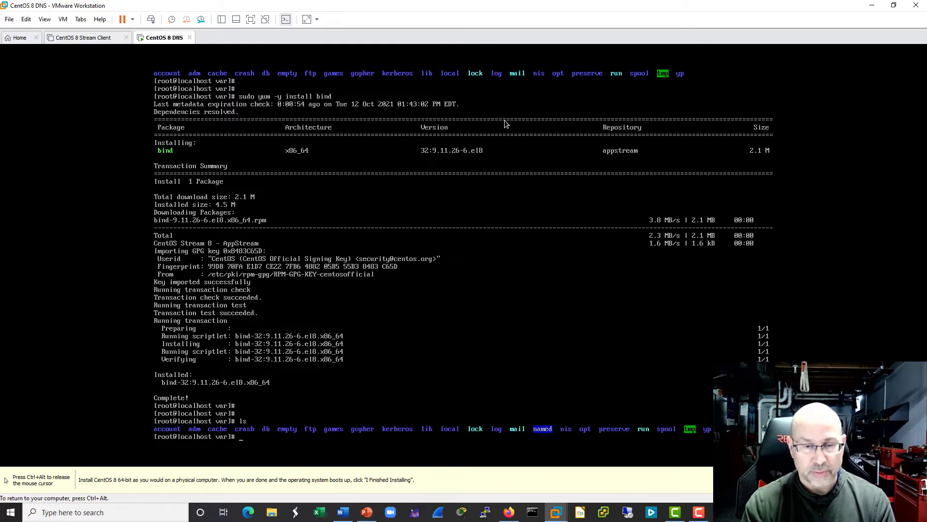
pyautogui.press('Return')
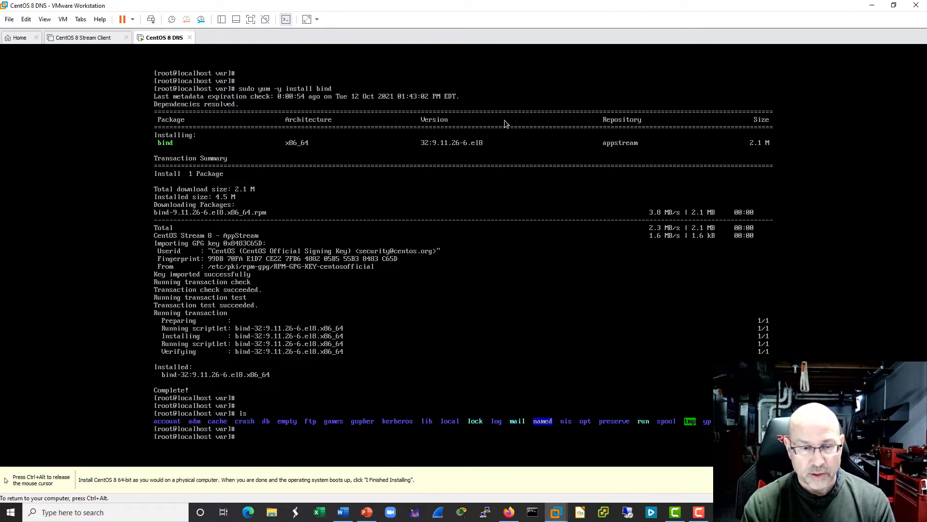